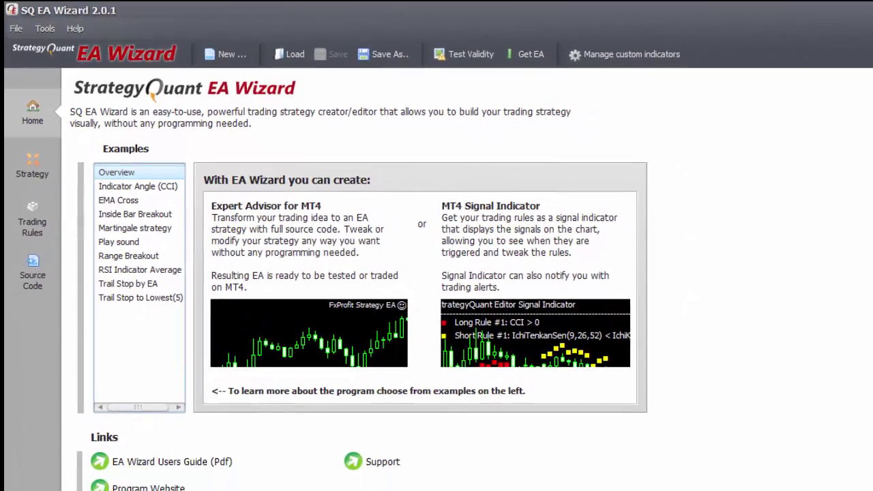
- Load the Trail Stop to Lowest(5) sample strategy and view its settings and trading rules
left_click(131, 282)
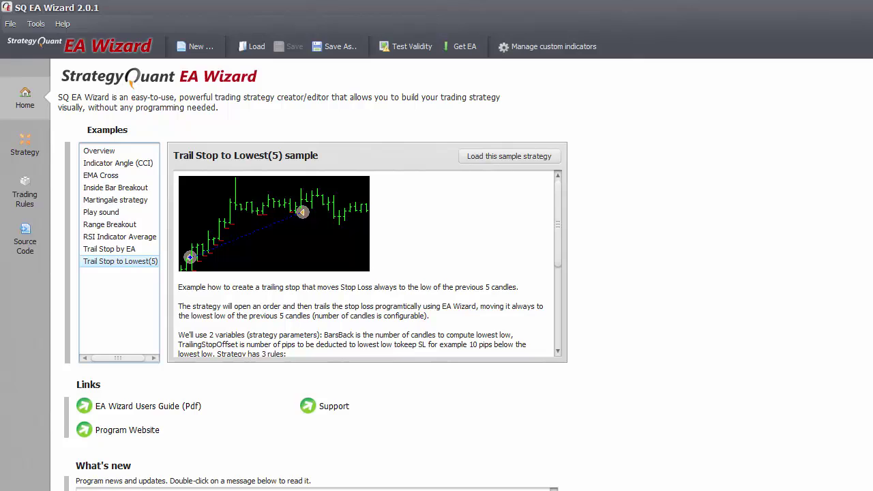
left_click(550, 169)
left_click(632, 384)
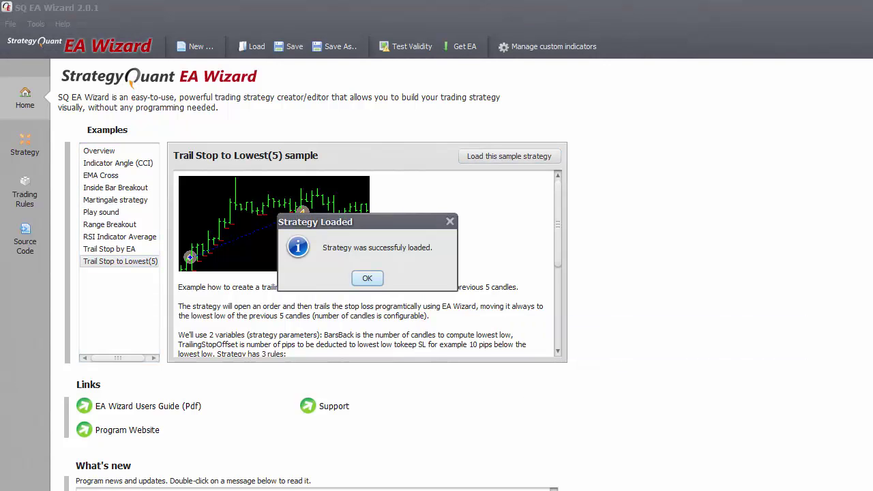
left_click(367, 278)
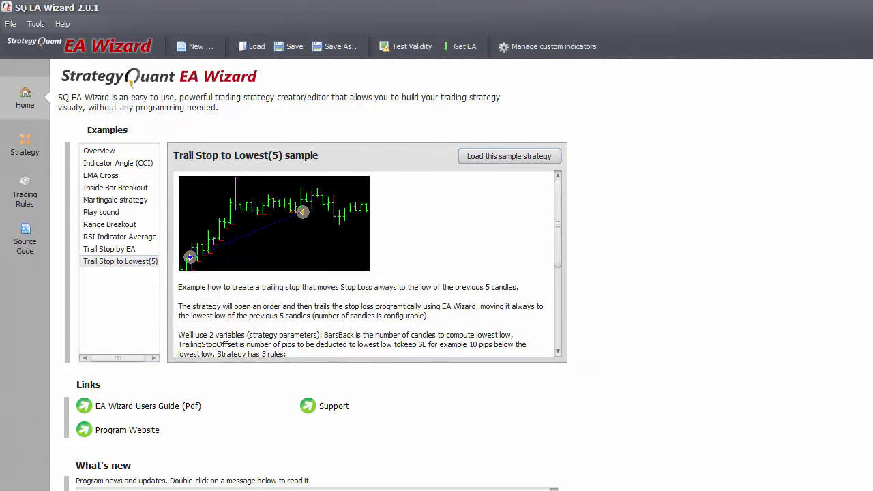
left_click(25, 145)
left_click(25, 195)
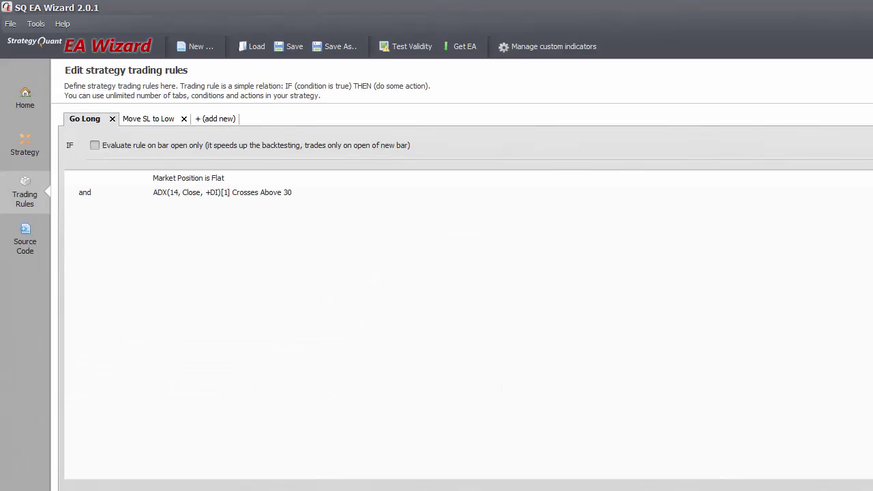
- Start a new strategy with global SL/PT and MM and view its settings page
left_click(196, 47)
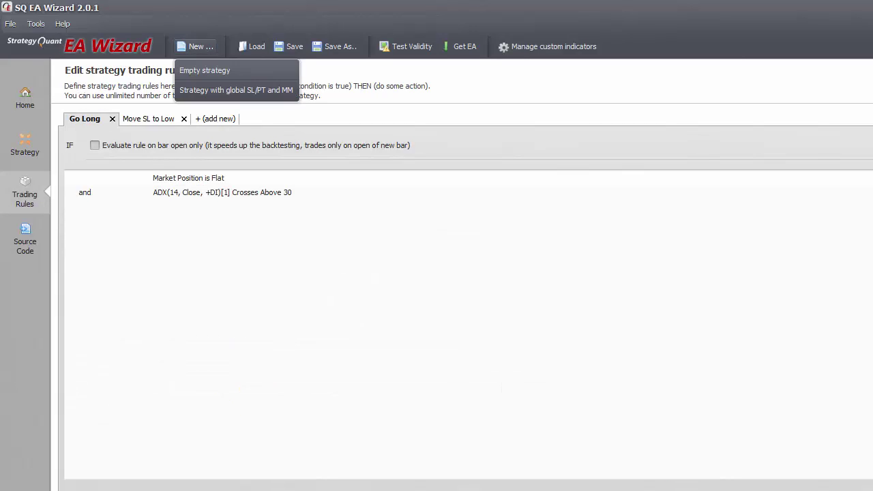
left_click(228, 89)
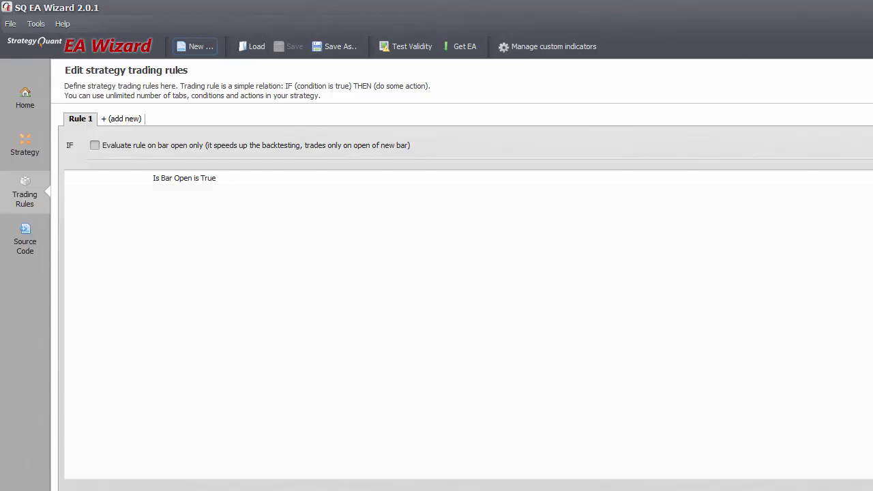
left_click(24, 145)
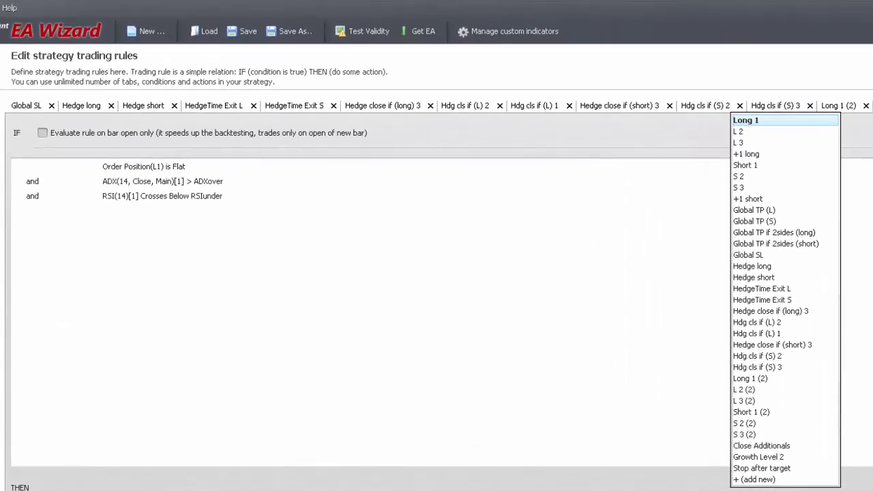
- Close the rule-tab dropdown to show the Long 1 ADX and RSI entry conditions
key("Escape")
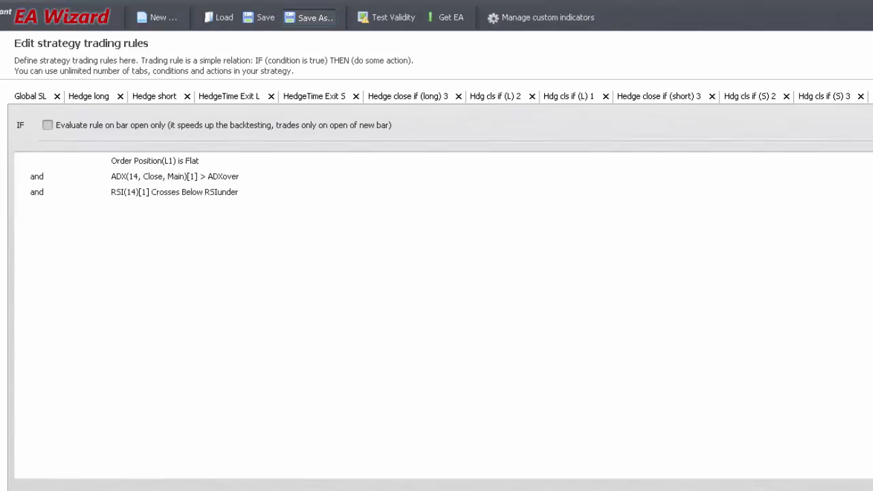
- Begin Save As for the strategy and select the '4.9-' part of the file name
left_click(309, 17)
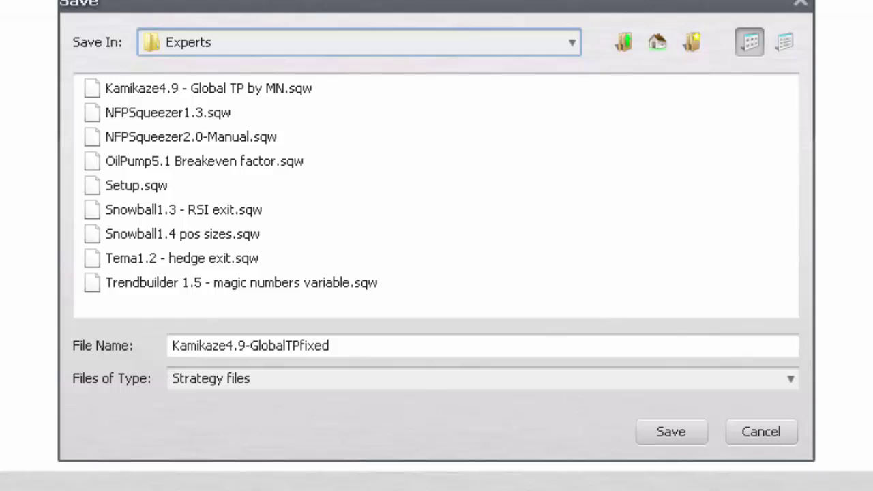
left_click(231, 346)
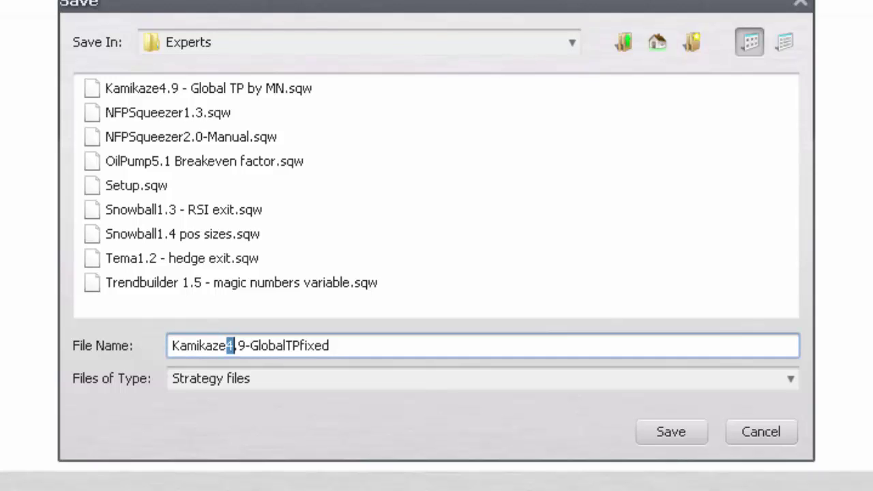
left_click_drag(227, 346, 251, 346)
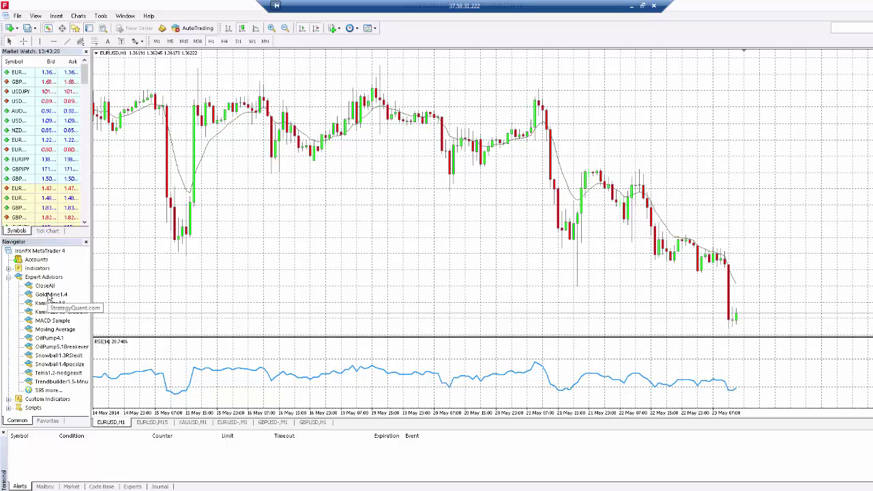
- Open MetaTrader 4's data folder from the File menu and go into its MQL4 subfolder
left_click(17, 15)
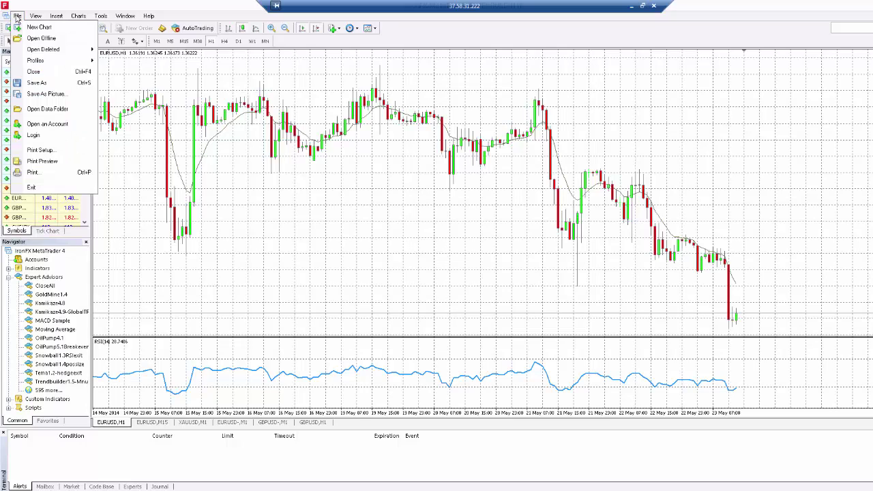
left_click(42, 109)
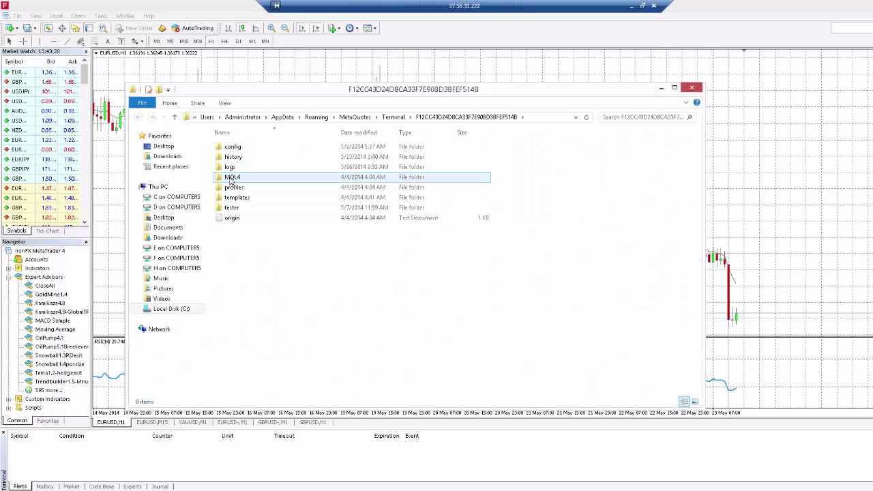
double_click(231, 179)
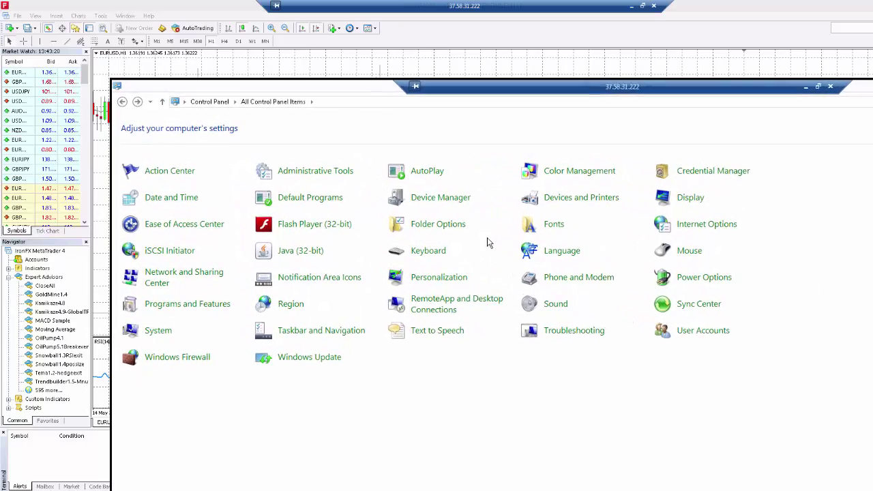
- Open Folder Options in Control Panel and show its View settings
left_click(432, 232)
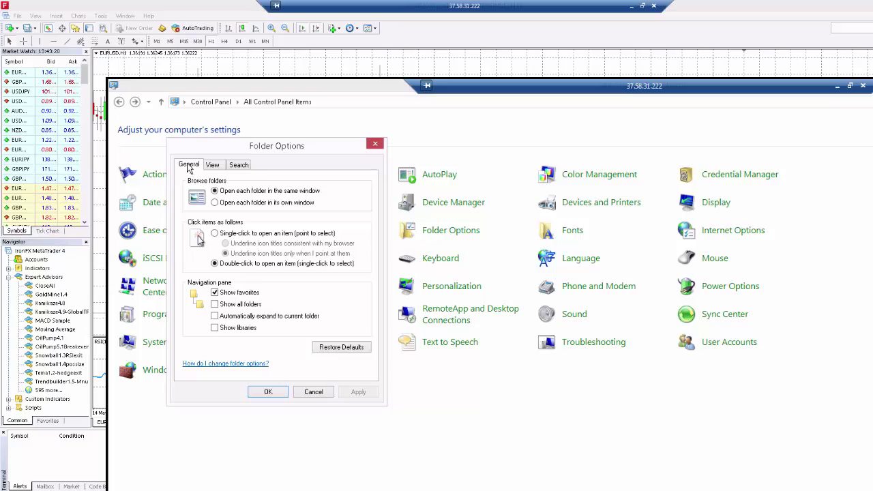
left_click(212, 165)
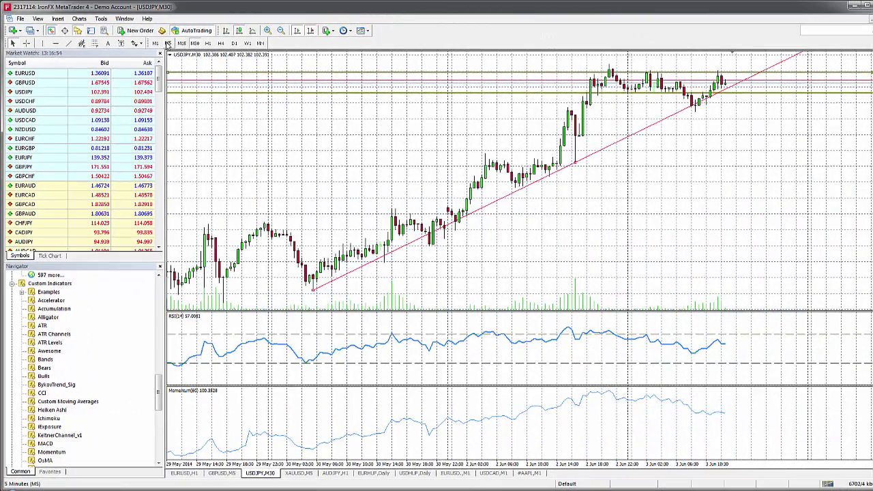
- On the M5 USDJPY chart, open a new order with stop loss 102.391
left_click(169, 43)
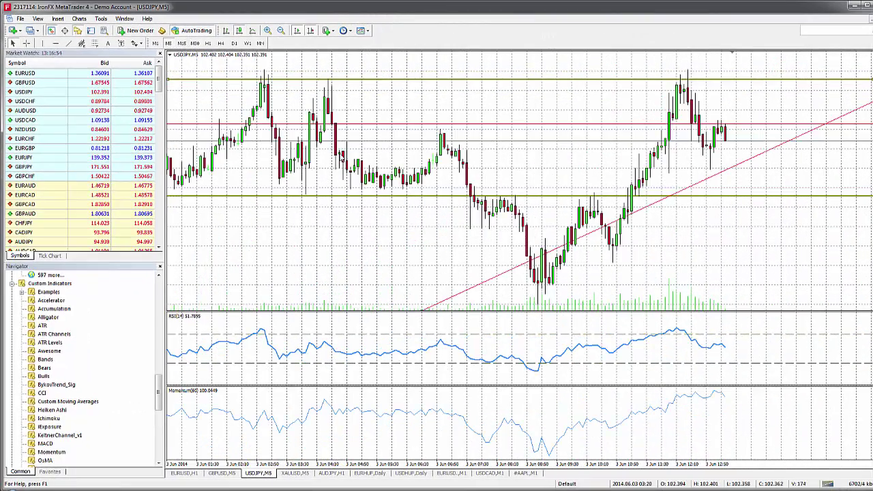
right_click(722, 140)
mouse_move(762, 161)
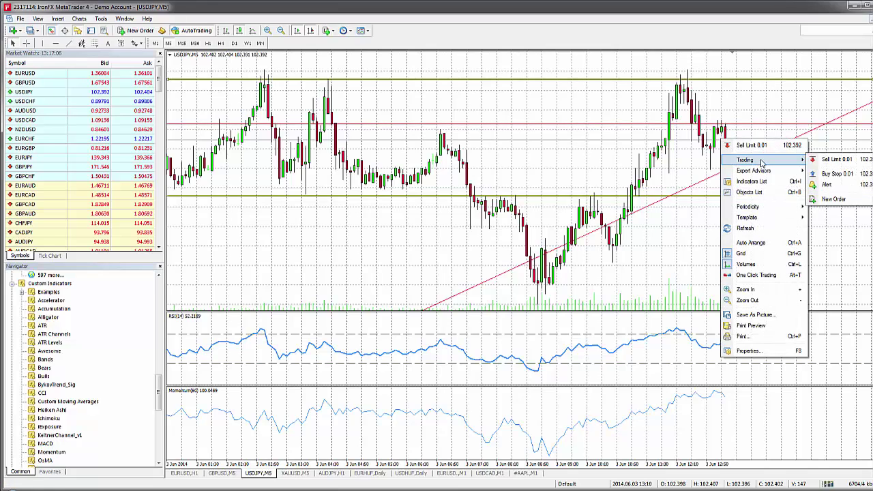
left_click(833, 199)
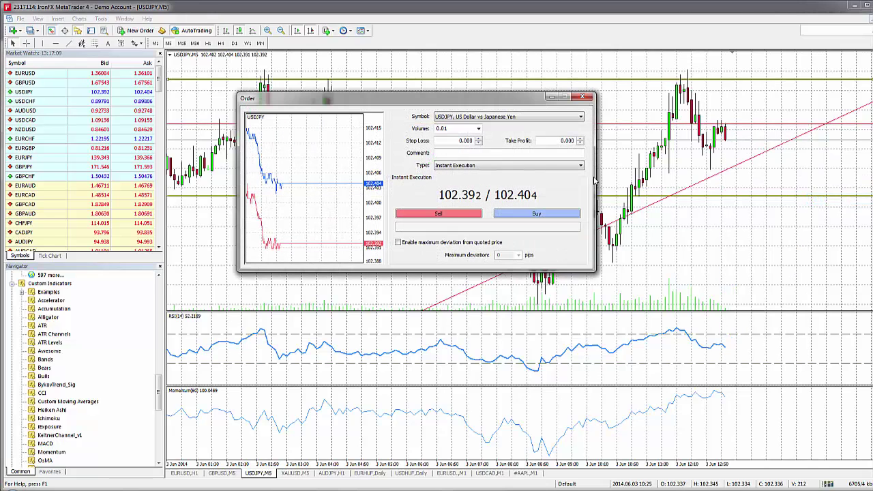
left_click(478, 138)
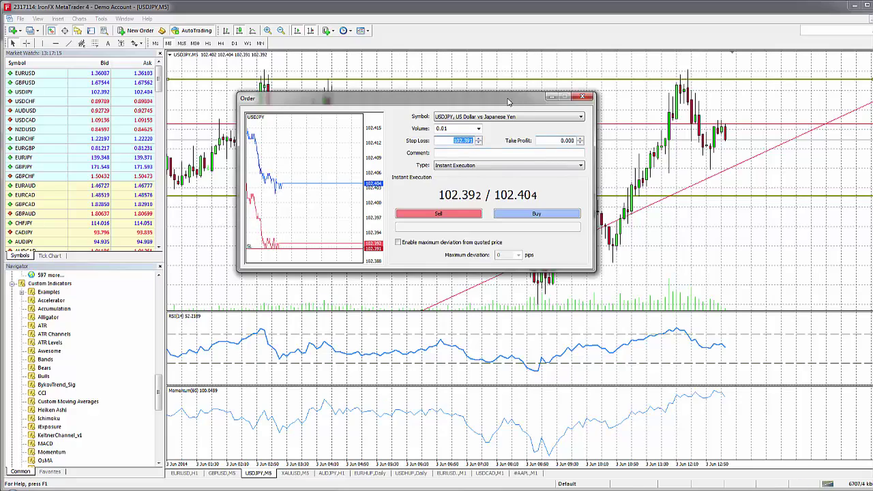
left_click_drag(508, 100, 396, 108)
- Measure bar and price distances with the crosshair on M5, then on the M15 chart
left_click(26, 43)
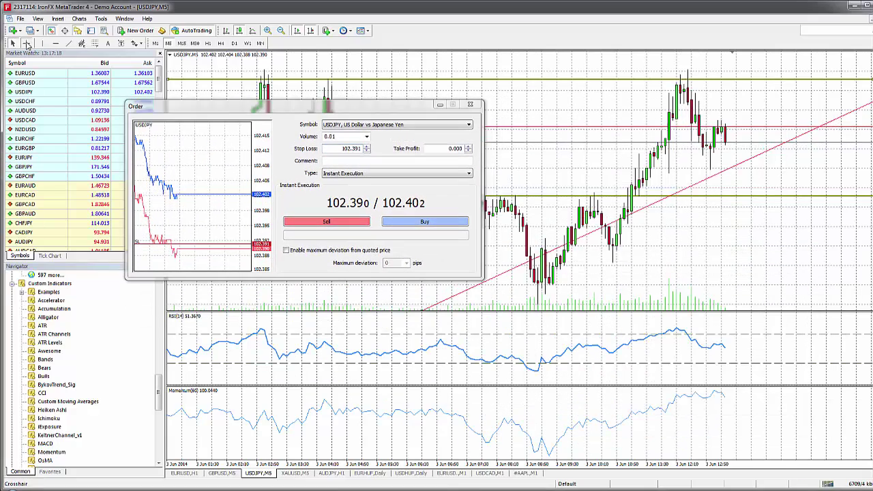
left_click_drag(722, 142, 578, 286)
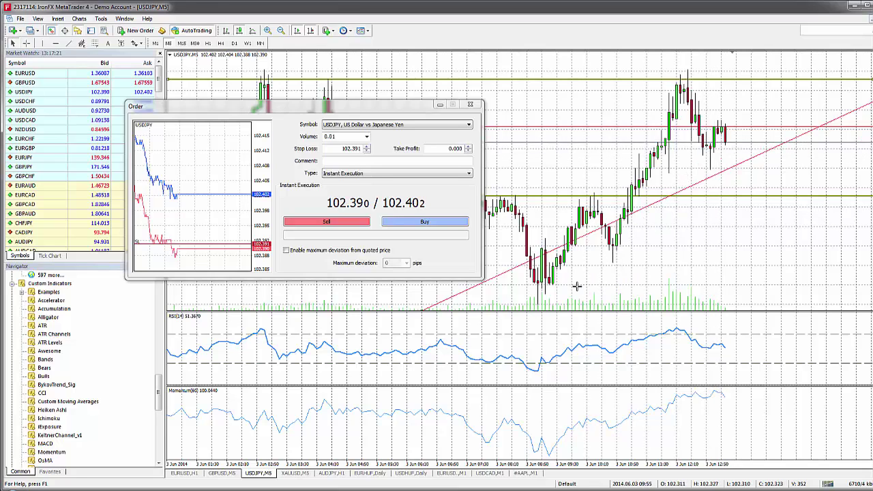
left_click(181, 43)
left_click(27, 43)
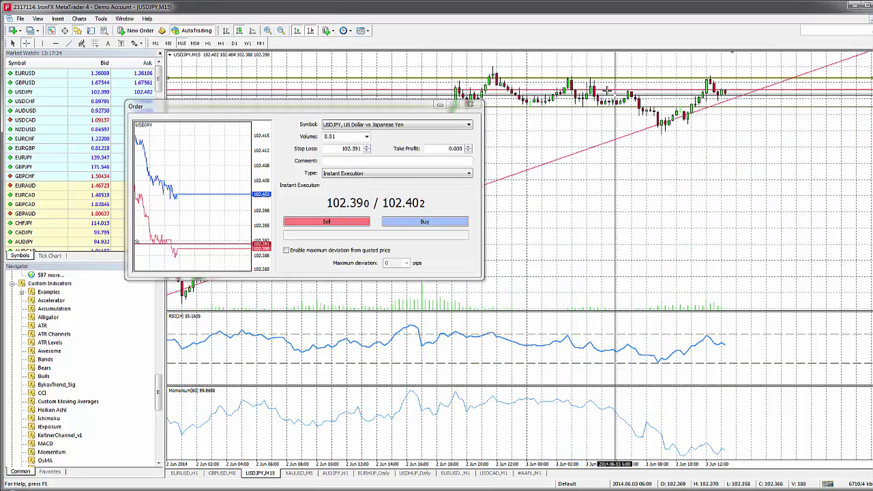
left_click_drag(722, 94, 672, 141)
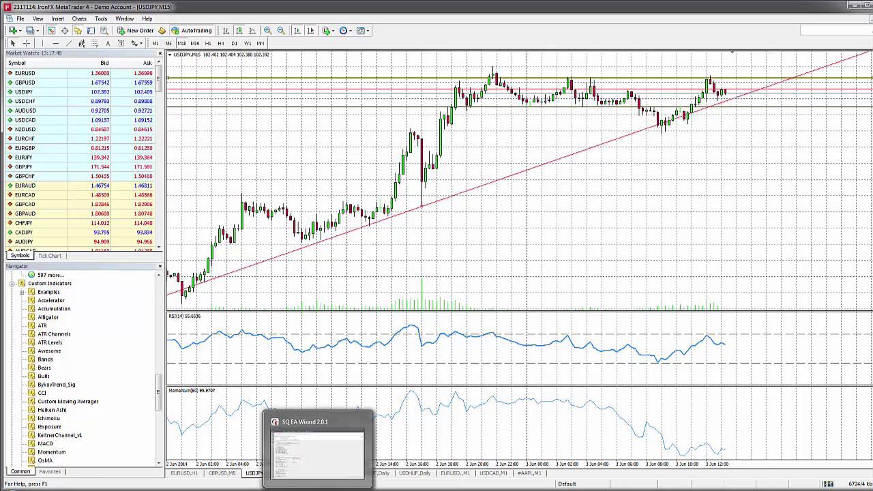
- Back in SQ EA Wizard, load a saved strategy file from the main strategy folder
key("alt+Tab")
left_click(16, 101)
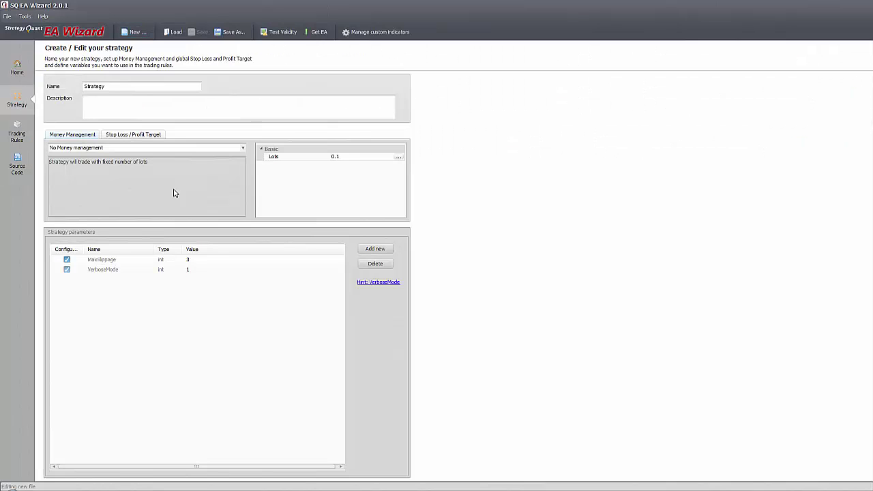
left_click(172, 32)
left_click(504, 94)
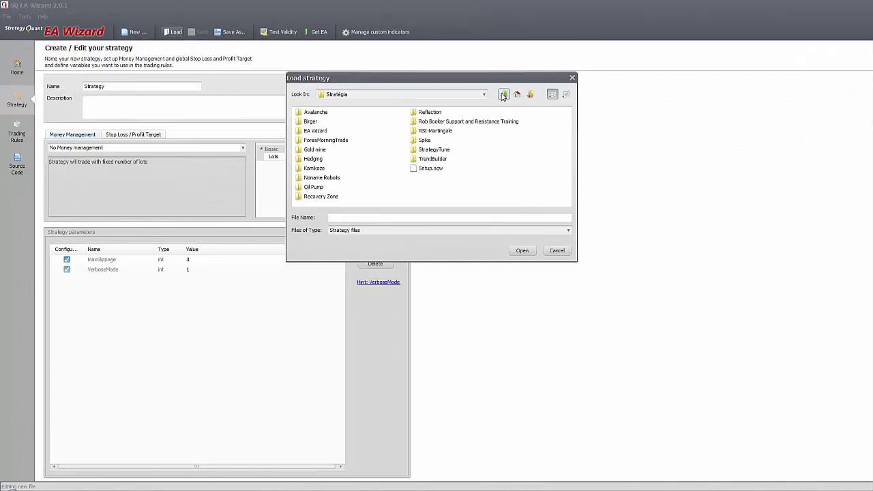
left_click(429, 171)
left_click(522, 251)
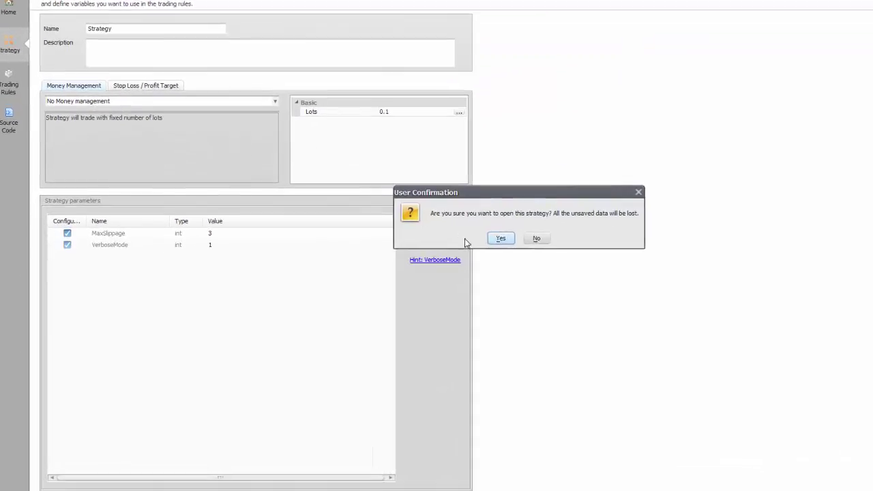
left_click(500, 239)
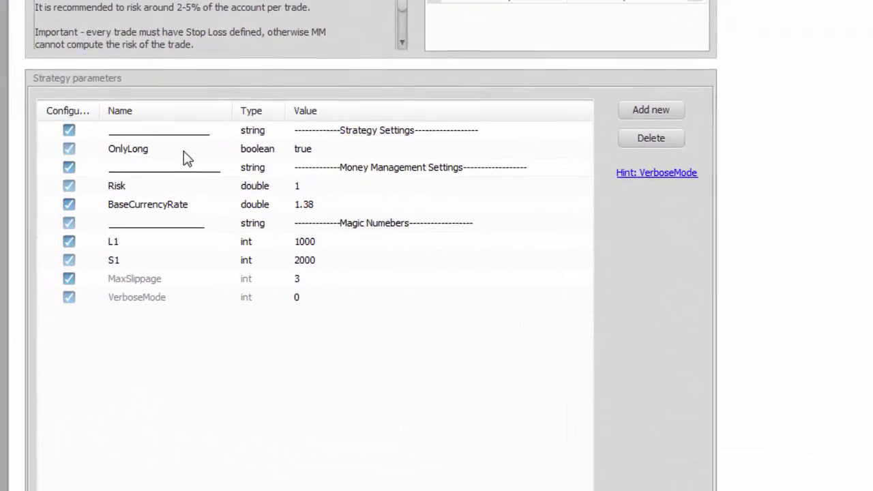
- Delete the OnlyLong parameter and add two new parameters below Money Management
left_click(176, 168)
left_click(612, 156)
left_click(366, 347)
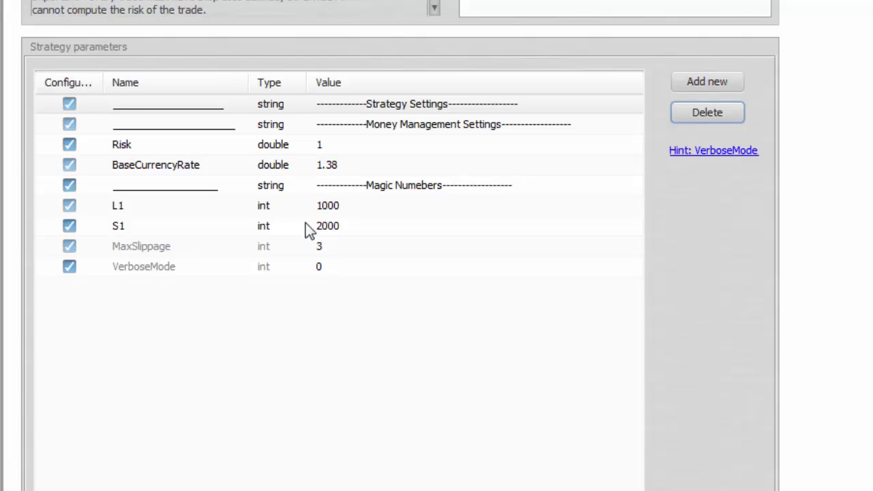
left_click(496, 133)
double_click(706, 80)
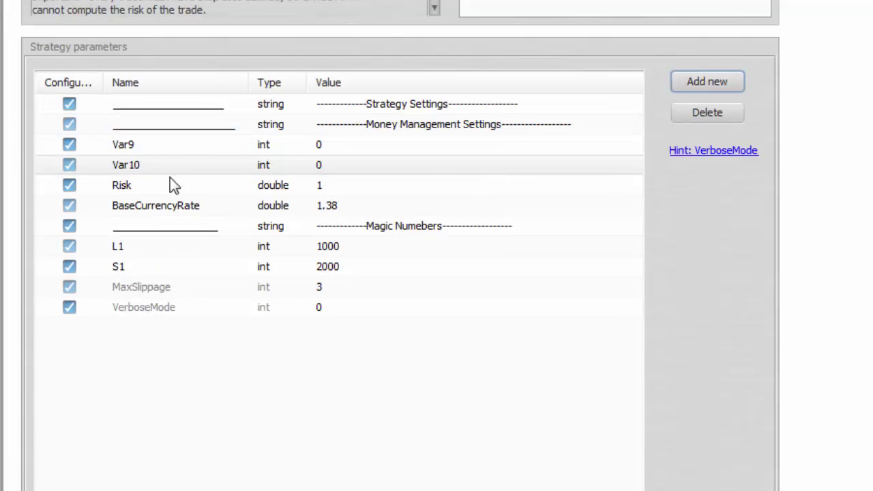
- Rename the new parameters TP and SL, with values 50 and 10
left_click(141, 146)
left_click(109, 146)
type("TP")
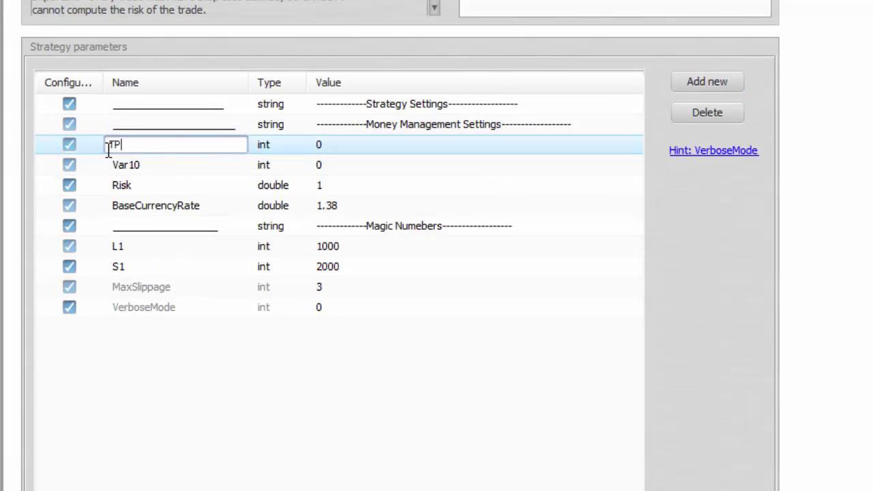
left_click(156, 169)
left_click(155, 167)
type("SL")
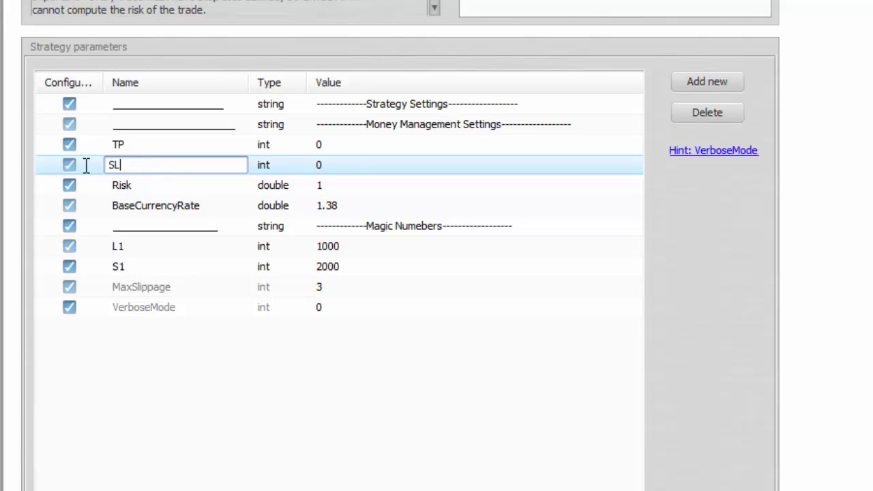
left_click(355, 145)
type("50")
left_click(329, 165)
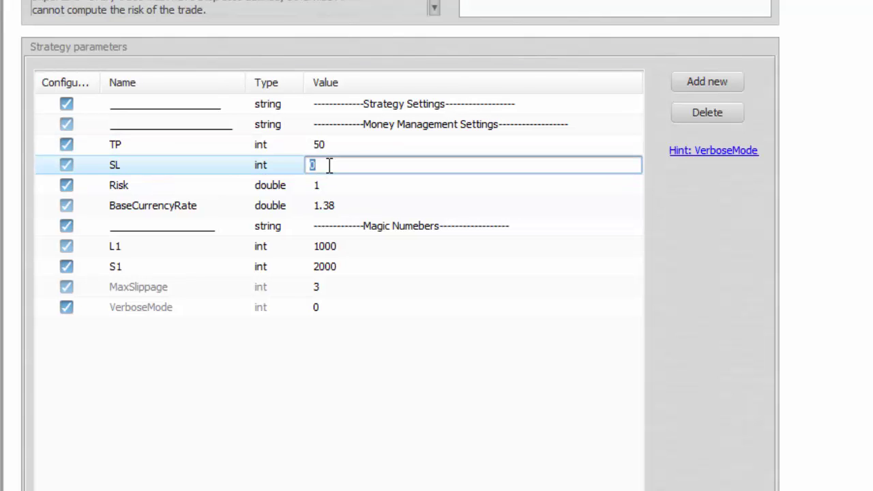
type("10")
- Set magic number L1 to 85151684 and S1 to 6413135
left_click(325, 246)
type("85151684")
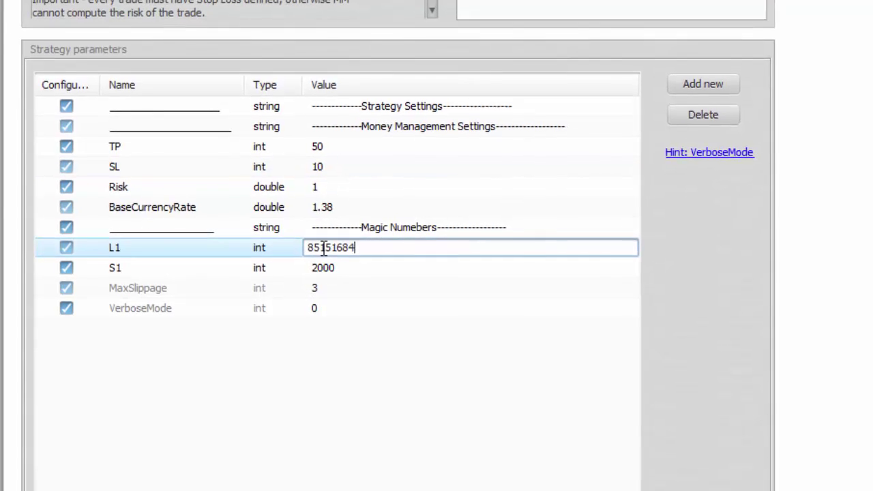
left_click(334, 268)
type("6413135")
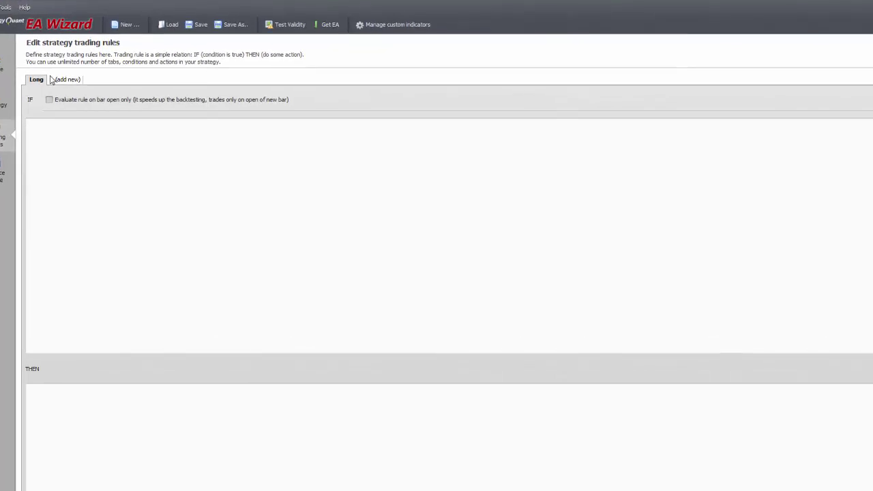
- Add the Long rule condition Account Balance > 0
left_click(69, 157)
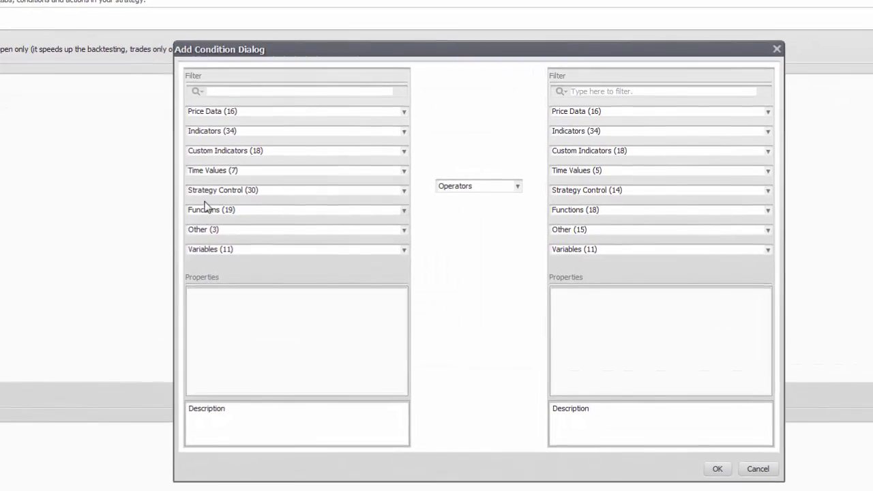
left_click(205, 193)
scroll(229, 247, "down", 5)
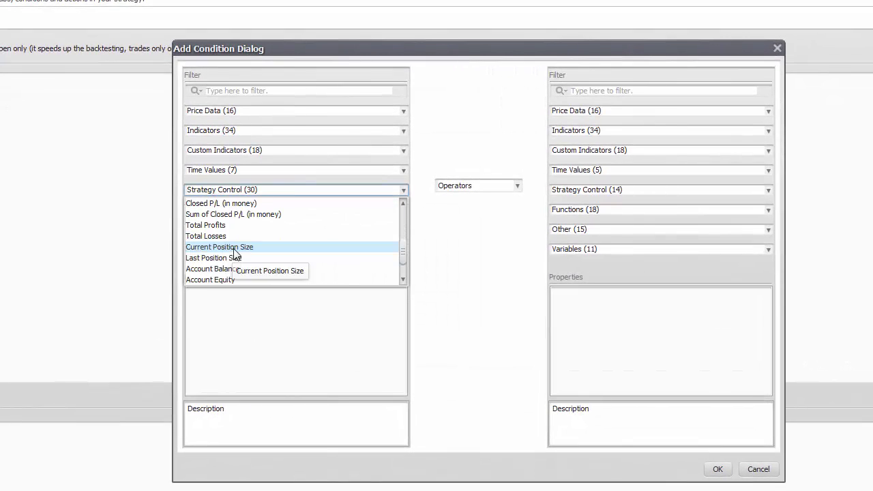
scroll(229, 263, "down", 1)
left_click(212, 236)
left_click(586, 230)
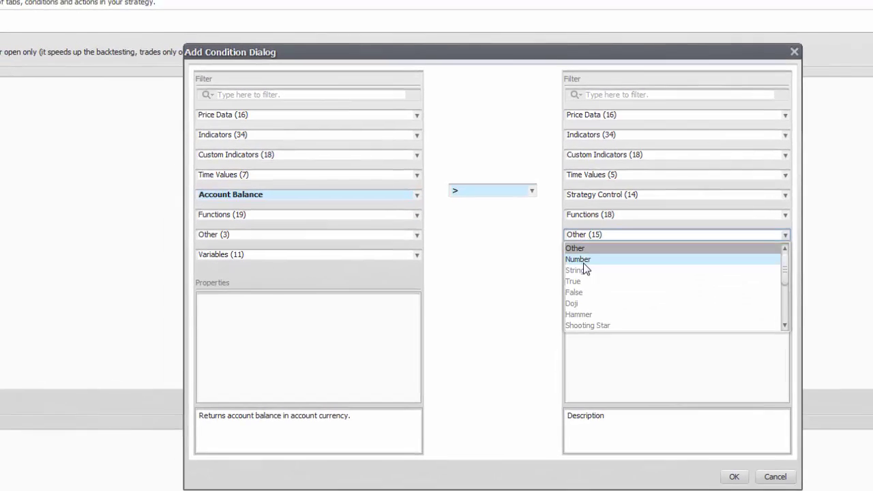
left_click(583, 263)
left_click(718, 470)
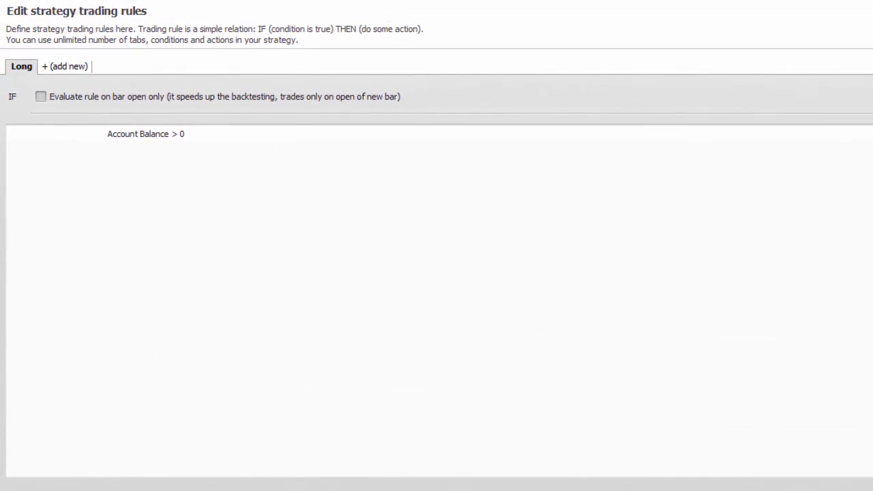
- Add an Enter at Market action sized by predefined MM with magic number L1
left_click(60, 449)
left_click(556, 197)
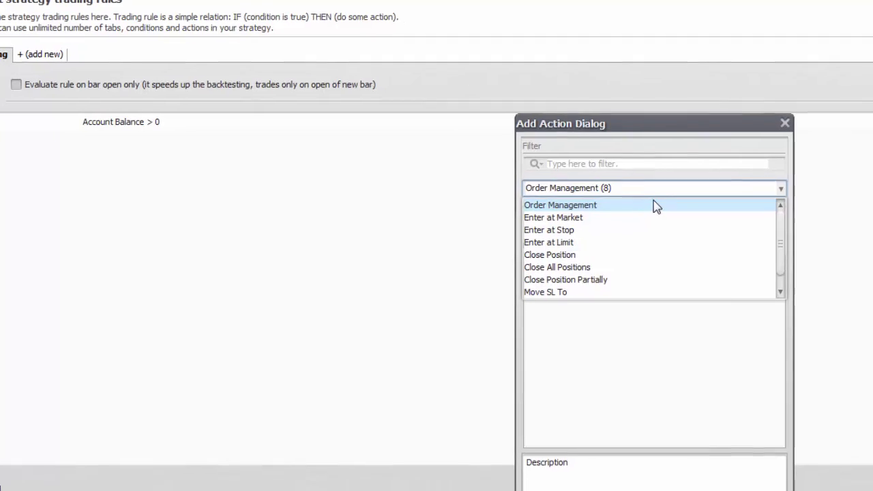
left_click(641, 226)
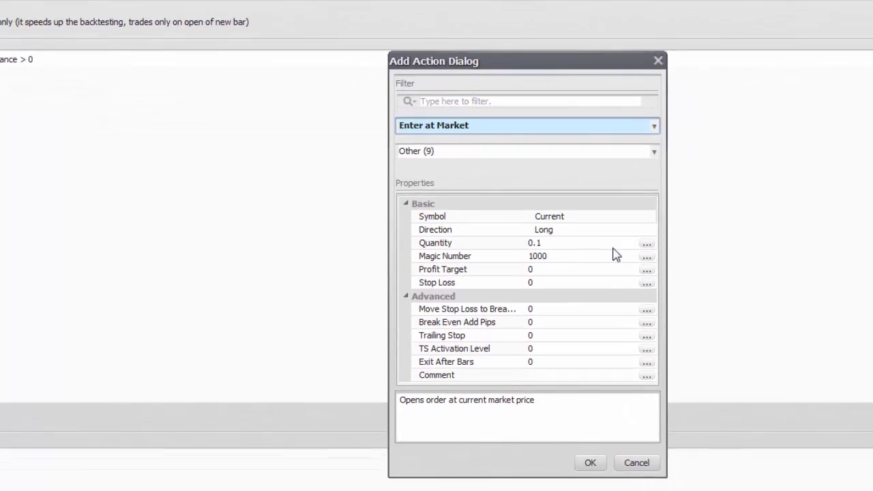
left_click(679, 259)
left_click(475, 243)
left_click(644, 272)
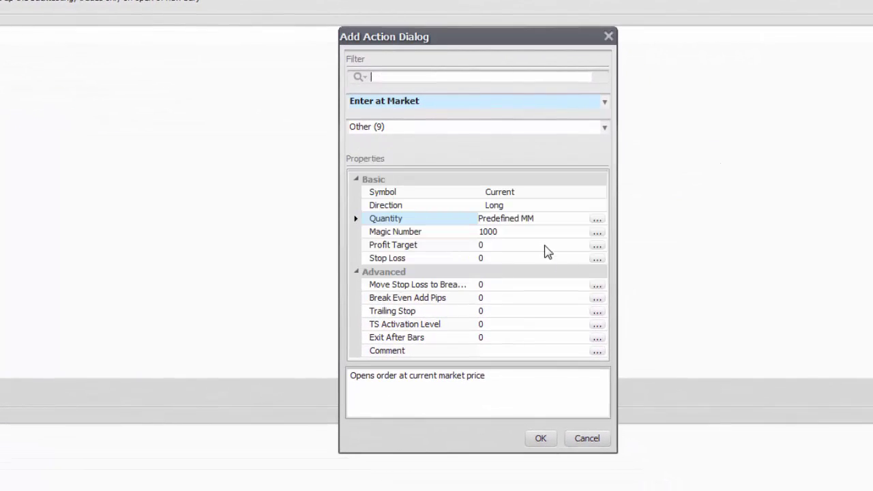
left_click(598, 233)
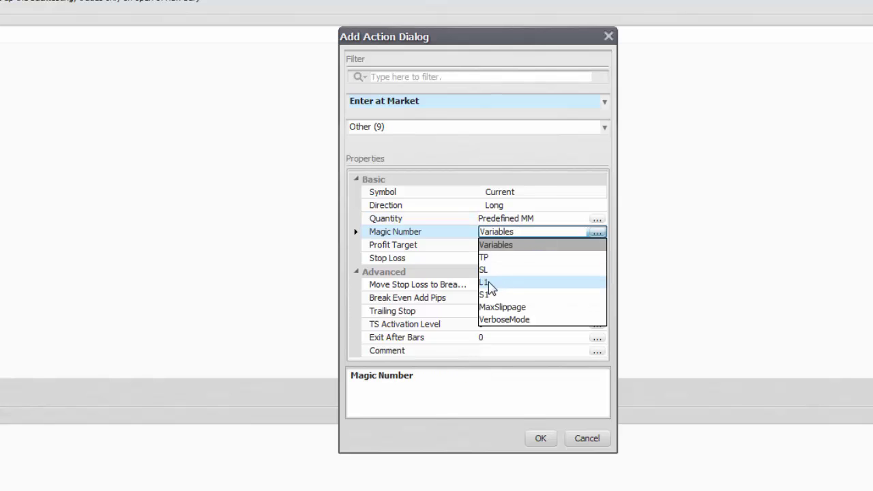
left_click(489, 282)
- Set the entry's profit target to variable TP and stop loss to variable SL
left_click(598, 245)
left_click(344, 238)
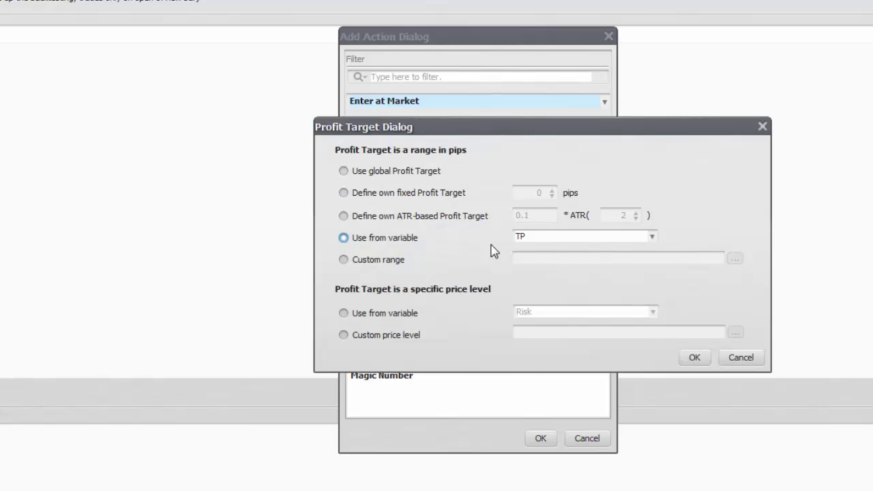
left_click(693, 358)
left_click(597, 259)
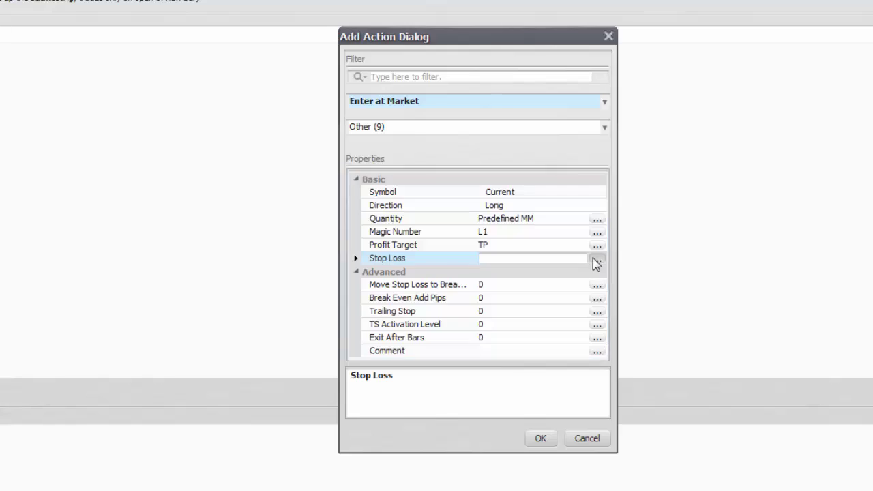
left_click(377, 252)
left_click(643, 253)
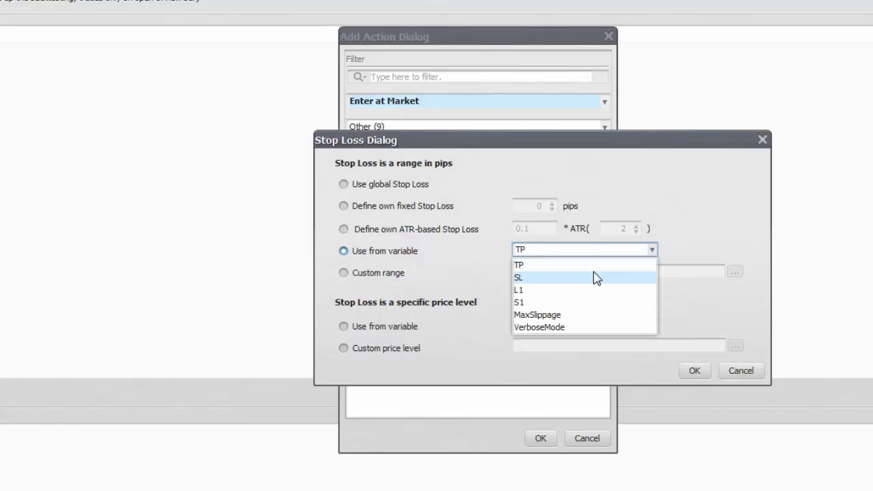
left_click(573, 277)
left_click(695, 372)
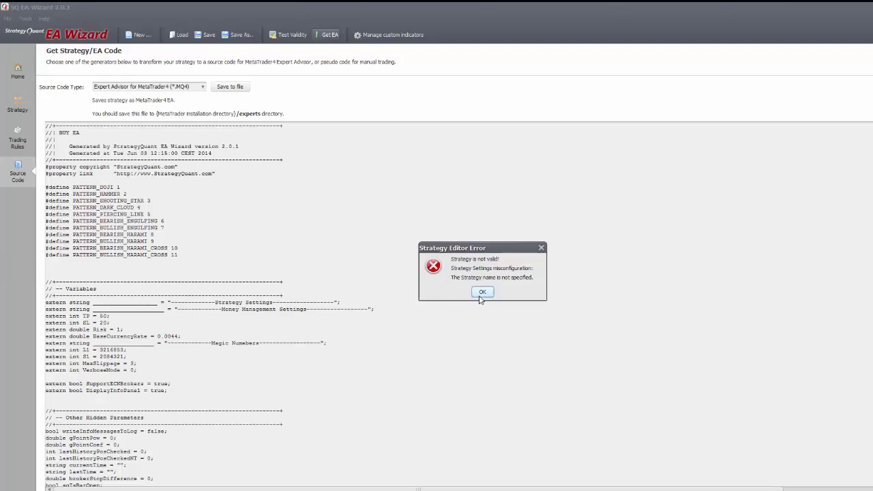
- Name the strategy BUY, generate its code, and test its validity
left_click(479, 293)
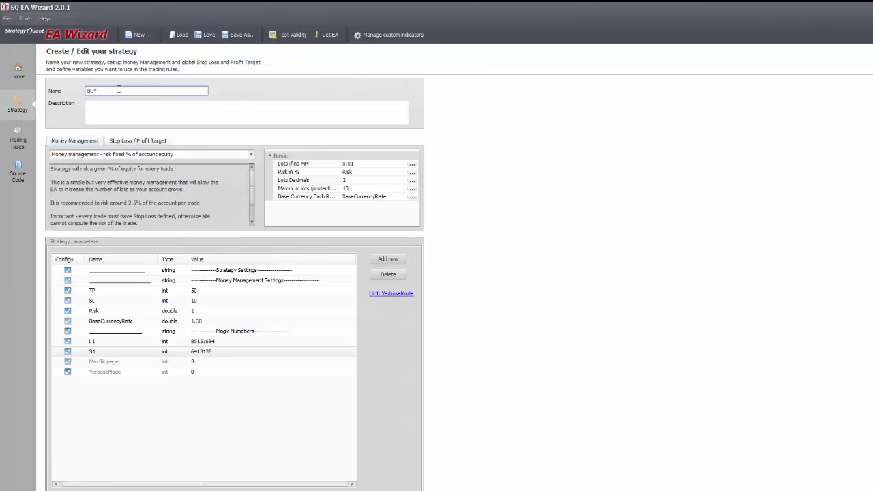
left_click(328, 34)
left_click(292, 35)
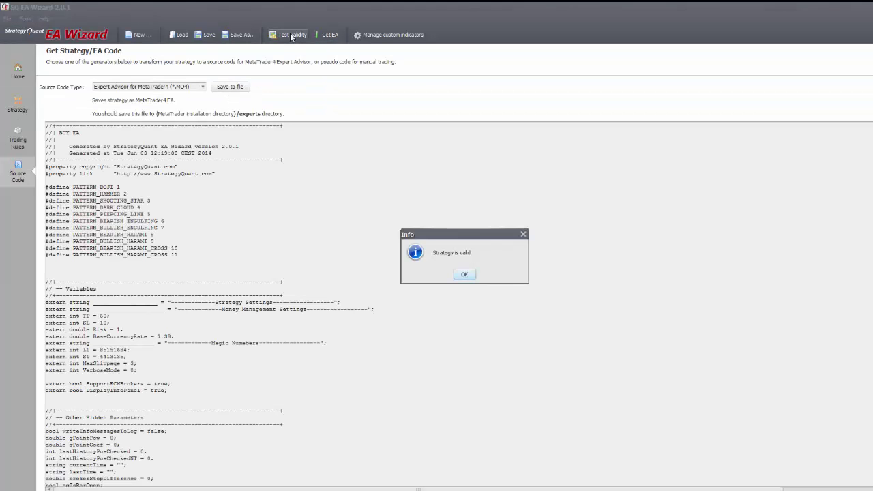
left_click(462, 275)
- Save the generated code over BUY.mq4 in the MQL4\Scripts folder
left_click(231, 87)
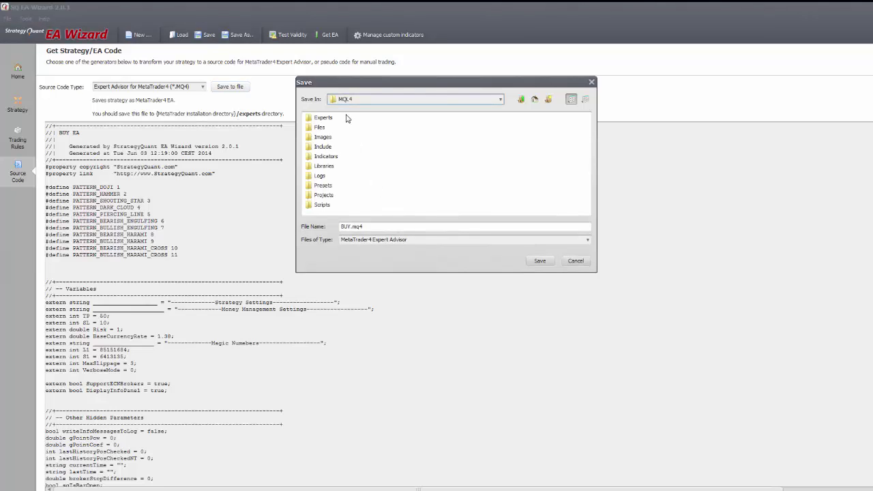
double_click(320, 120)
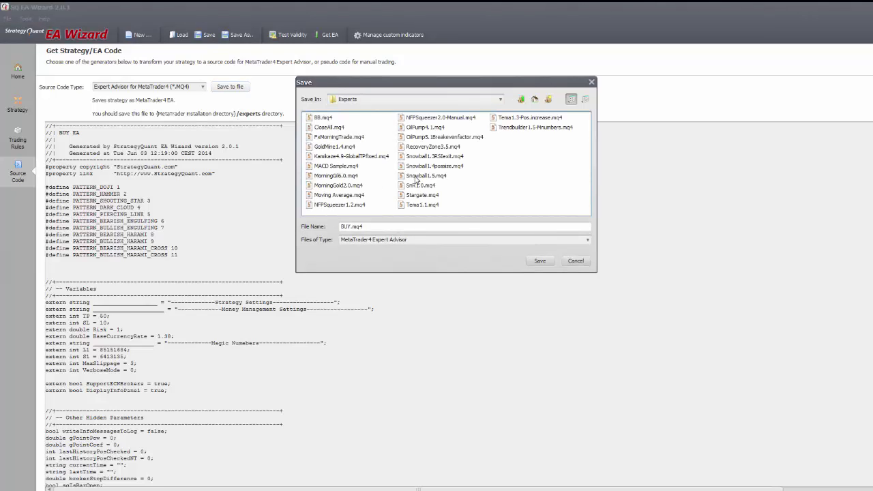
left_click(520, 99)
double_click(321, 204)
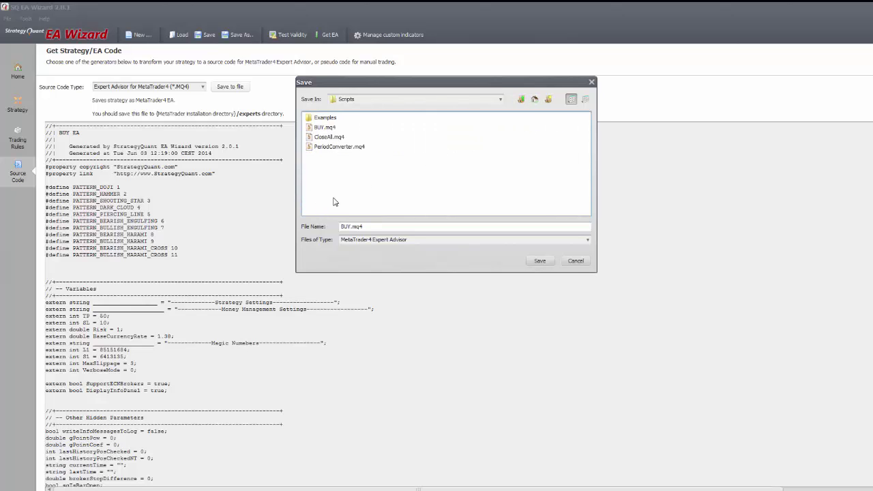
left_click(318, 128)
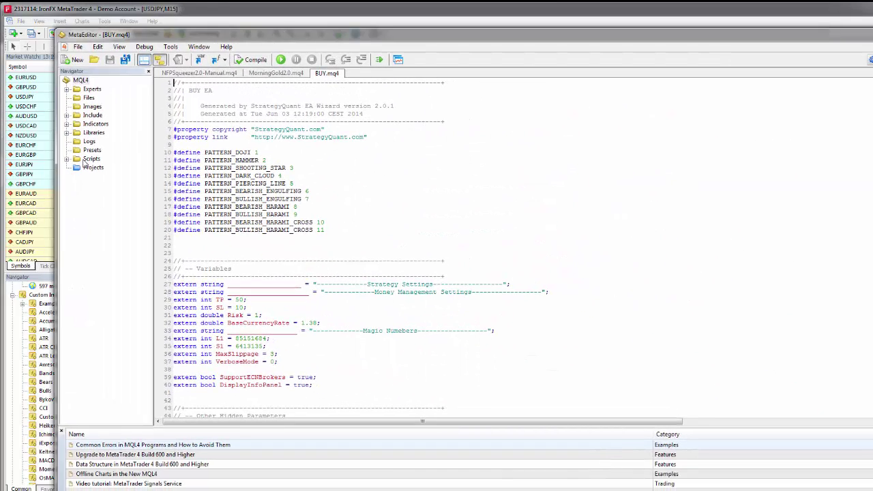
- Open Scripts\BUY.mq4 in MetaEditor and set SL to 15 and BaseCurrencyRate to 0.0044
left_click(67, 159)
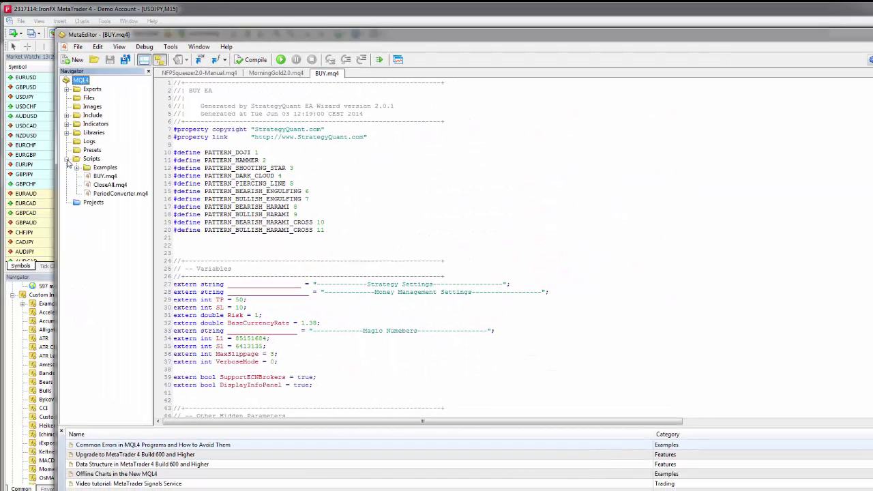
double_click(100, 177)
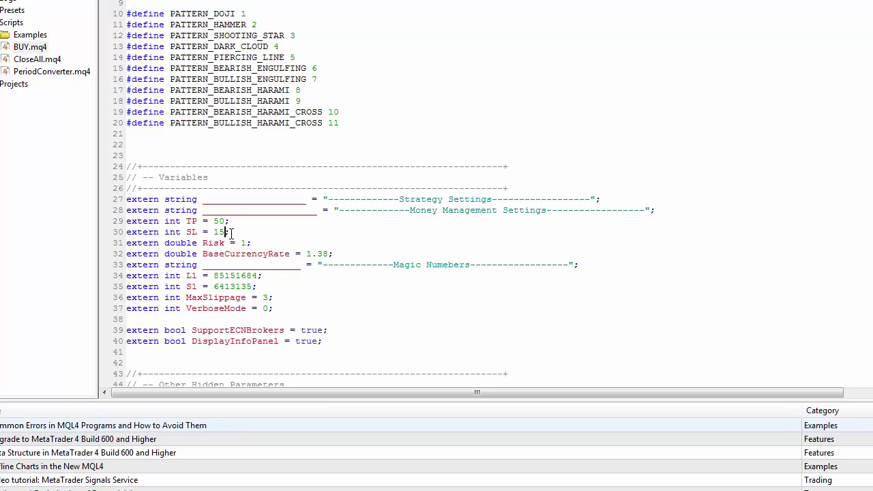
left_click_drag(308, 254, 329, 253)
type("0.")
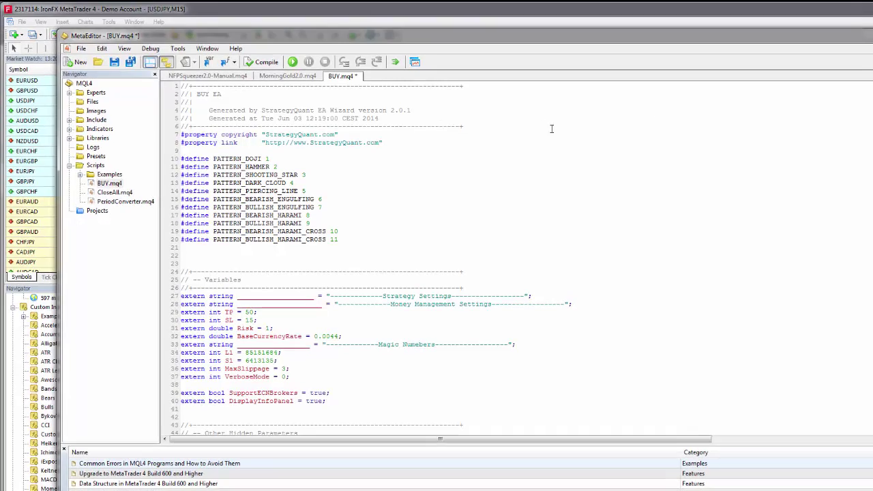
- Compile BUY.mq4 and return to the MetaTrader 4 terminal
left_click(262, 62)
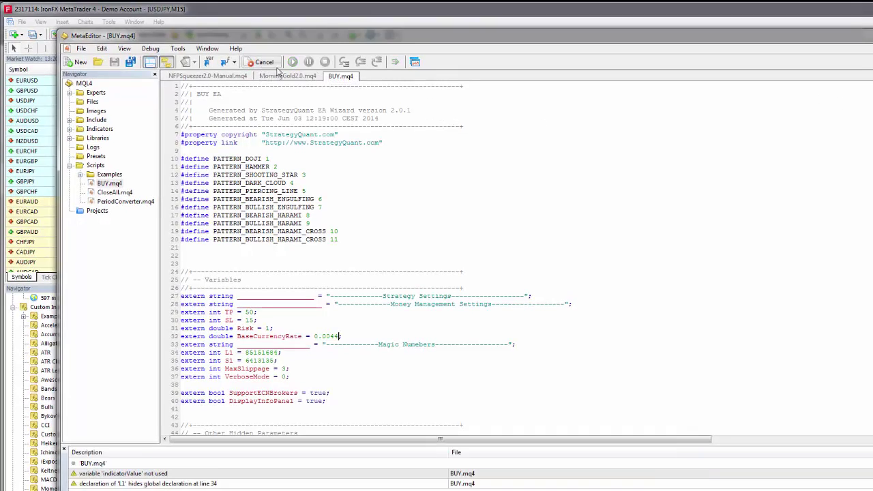
left_click(414, 63)
left_click_drag(171, 254, 173, 399)
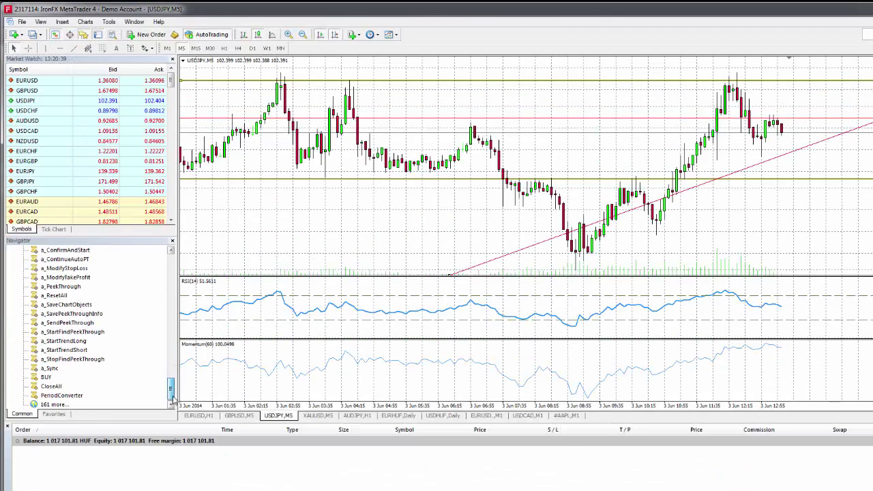
- Run the BUY script to open a 0.30-lot USDJPY buy, then view the M15 chart
double_click(45, 377)
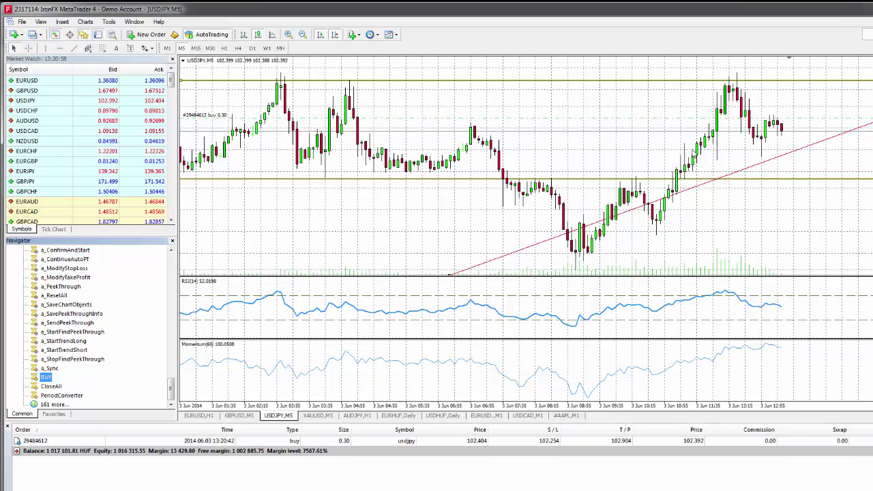
left_click(196, 48)
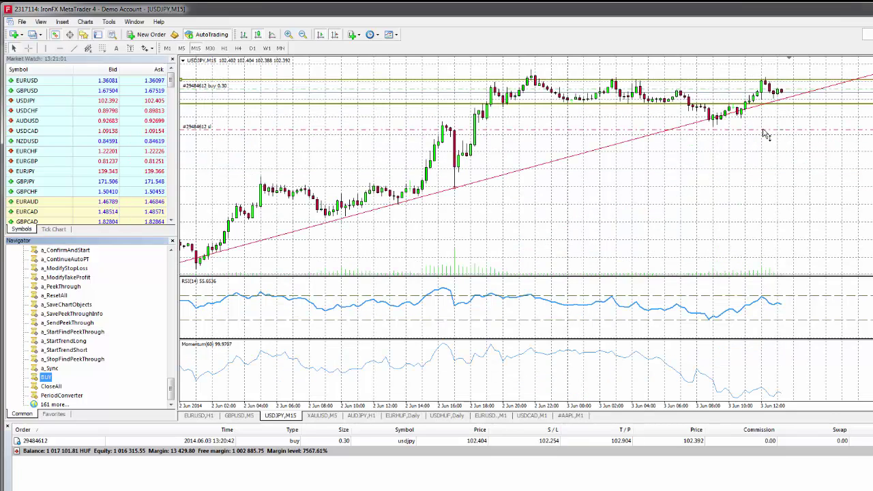